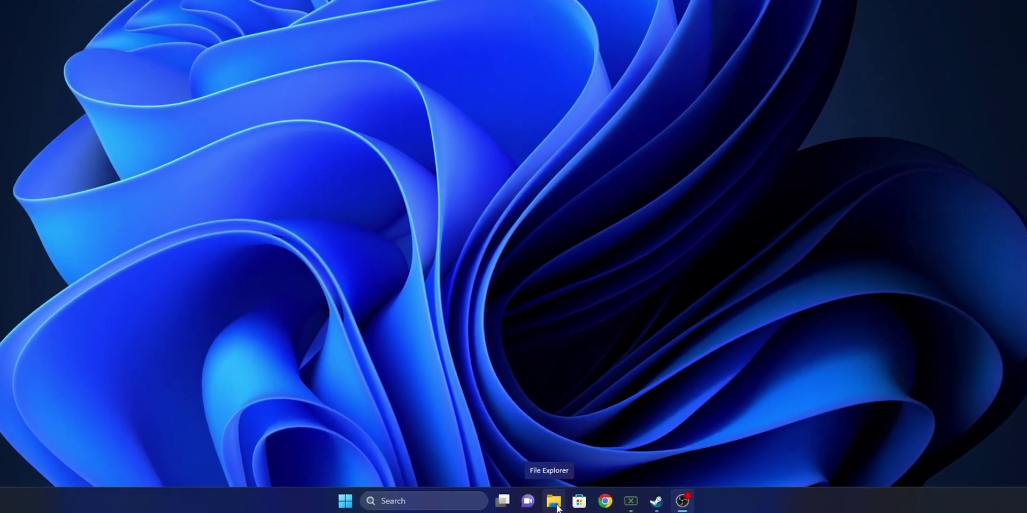
- Open the Steam folder inside Program Files (x86) on the New Volume (D:) drive in File Explorer
left_click(555, 503)
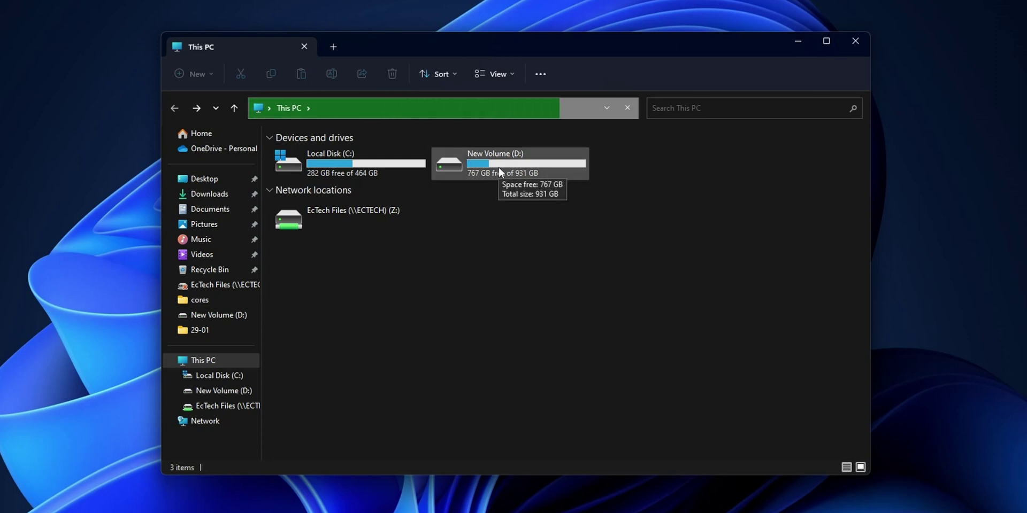
double_click(534, 162)
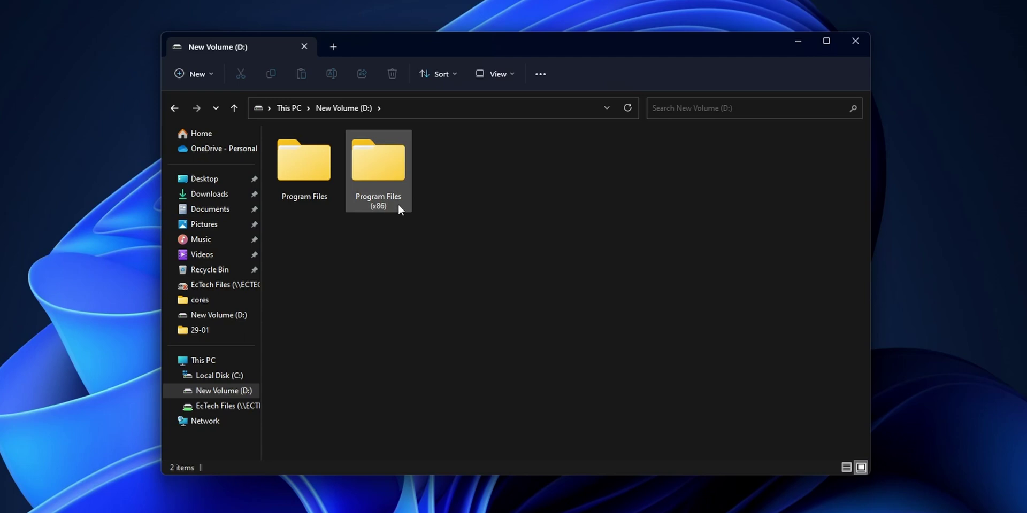
double_click(384, 210)
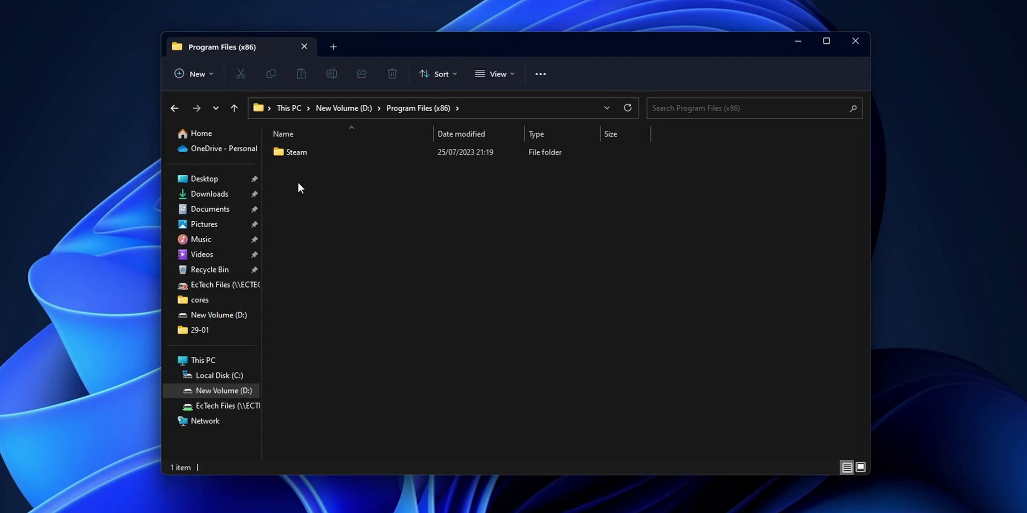
left_click(306, 152)
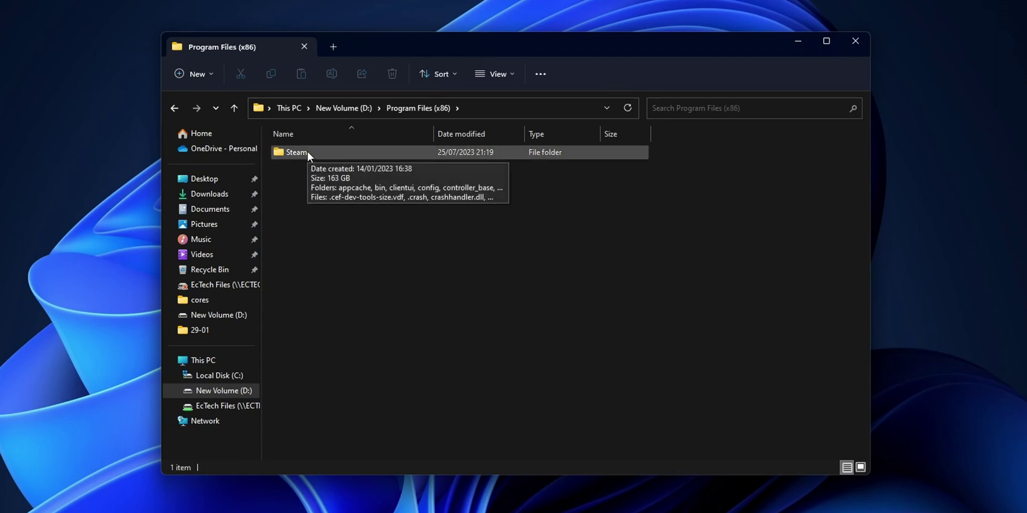
double_click(302, 154)
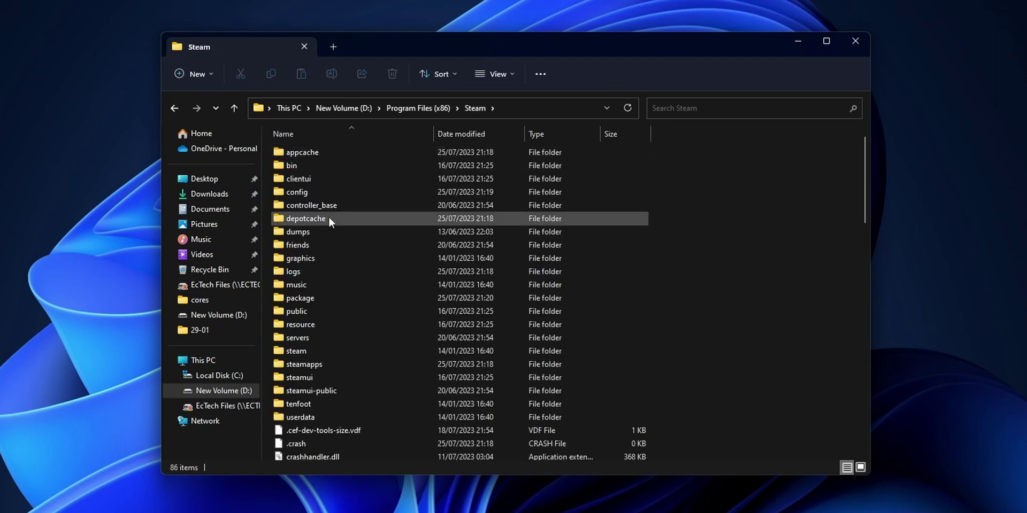
- Inspect the contents of the userdata folder and its account subfolder, and return to the Steam folder
double_click(331, 416)
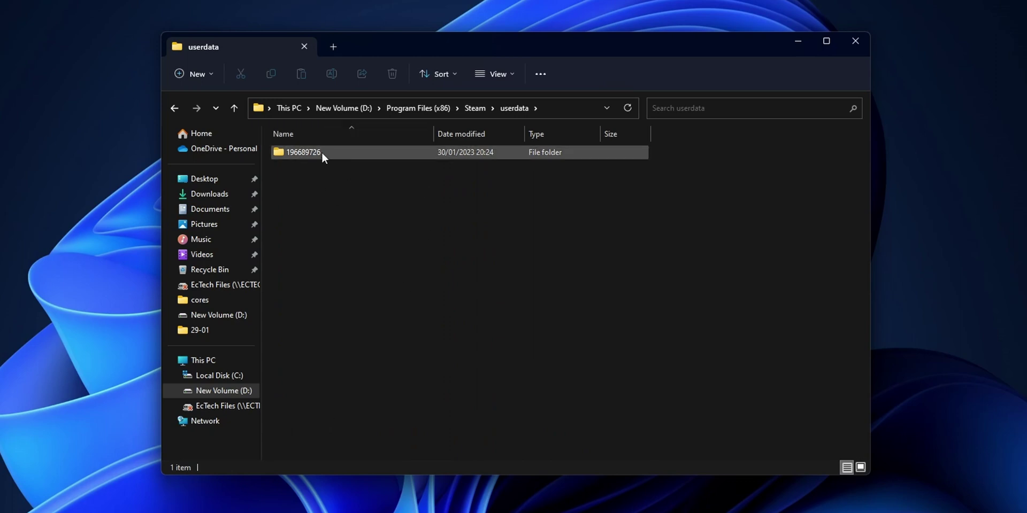
double_click(318, 151)
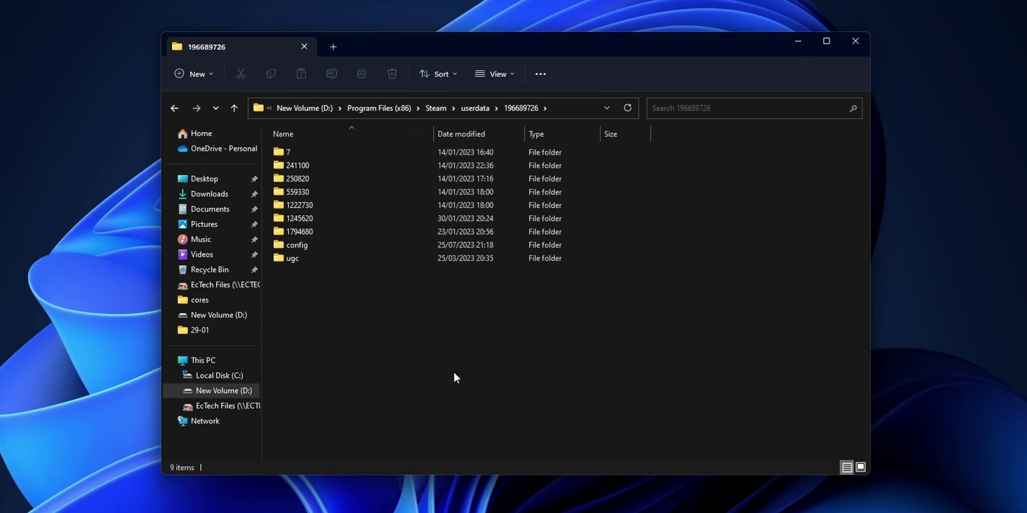
left_click(176, 108)
left_click(176, 109)
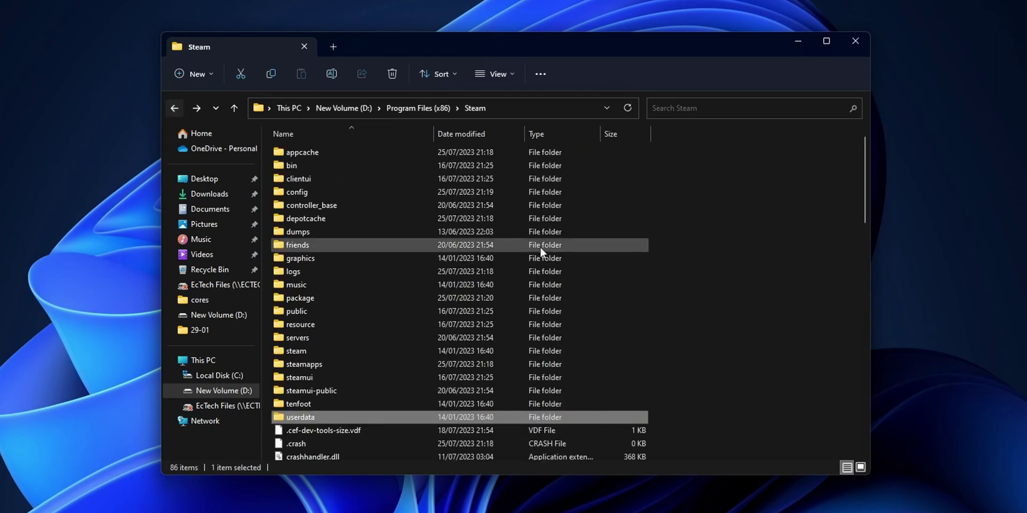
- Show the available actions for the userdata folder in the Steam directory
right_click(303, 418)
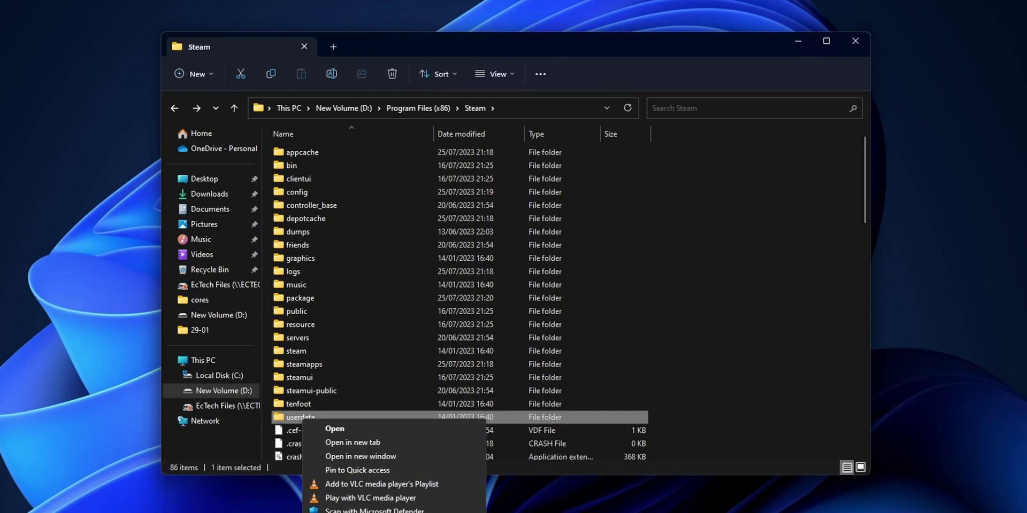
scroll(328, 400, "down", 1)
left_click_drag(323, 400, 25, 26)
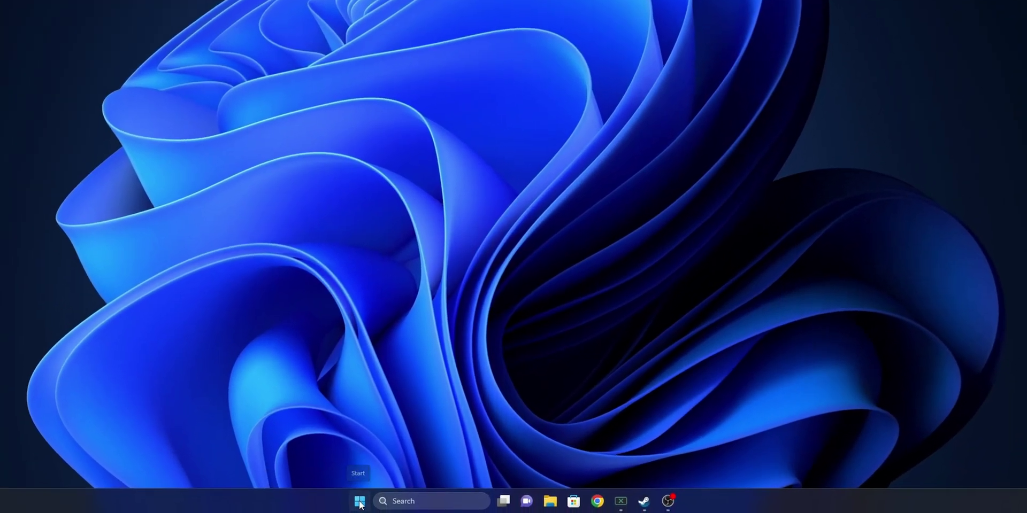
- Open Task Manager, filter the processes by "steam" and bring up the actions for the Steam (32 bit) process
right_click(378, 512)
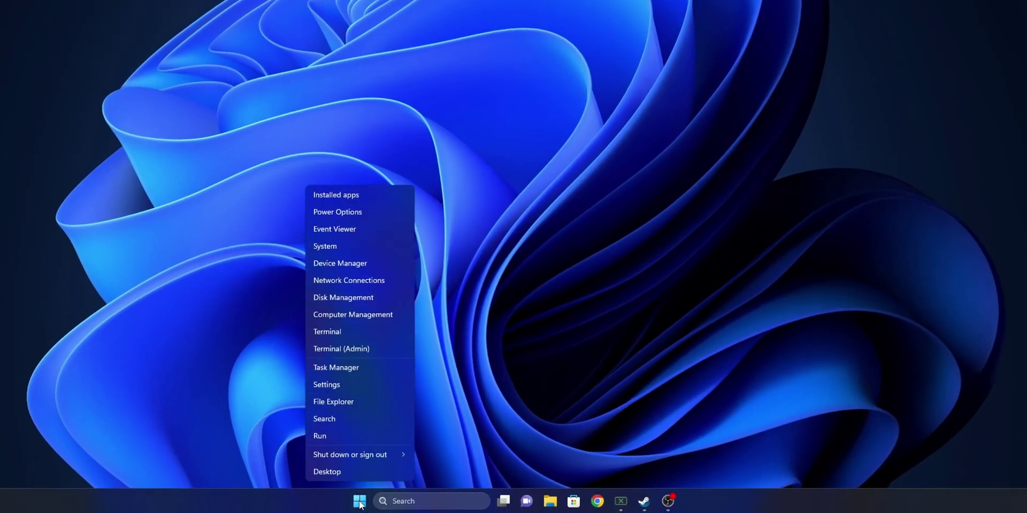
left_click(350, 367)
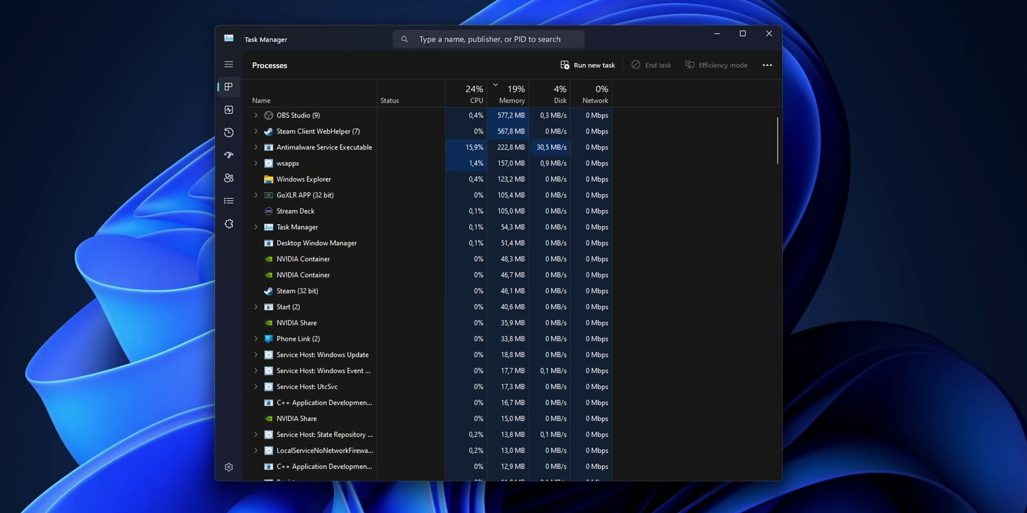
left_click(456, 39)
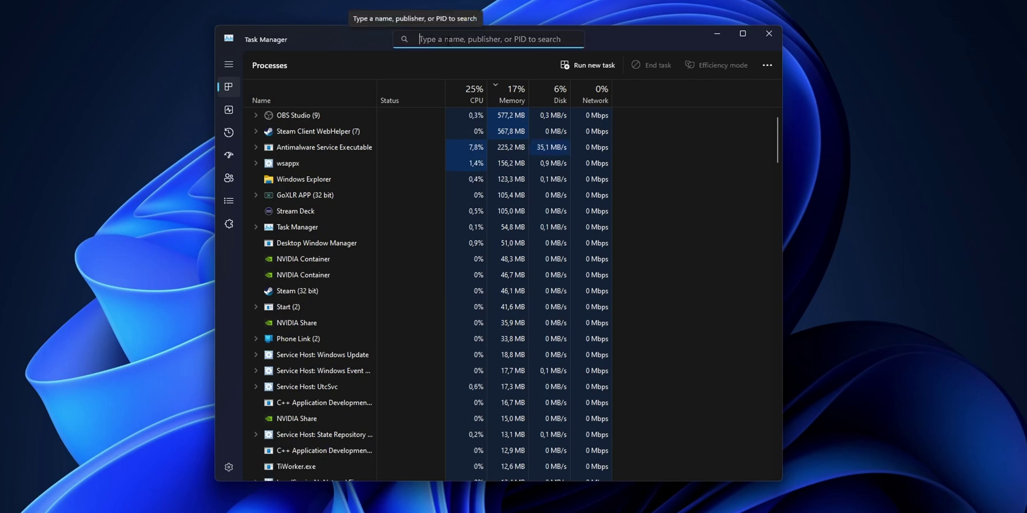
type("steam")
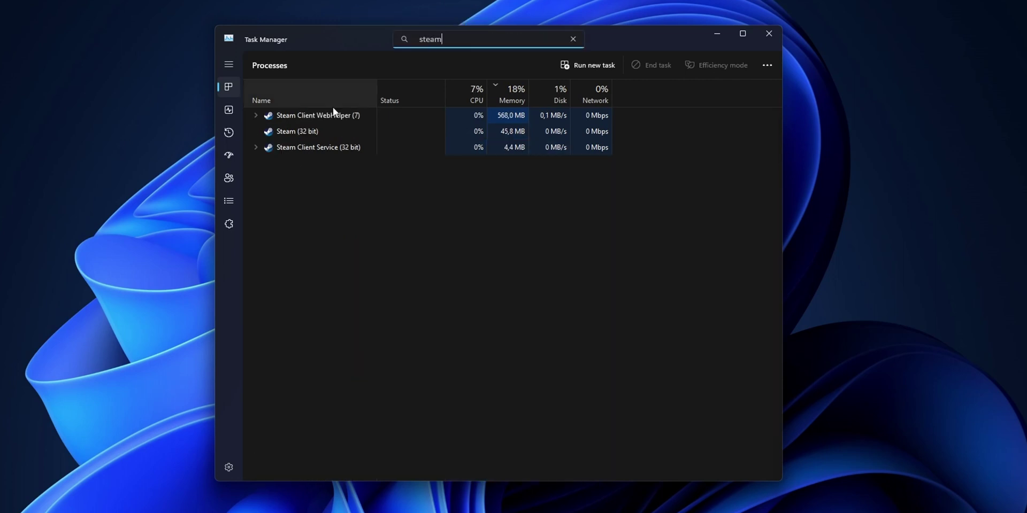
right_click(305, 134)
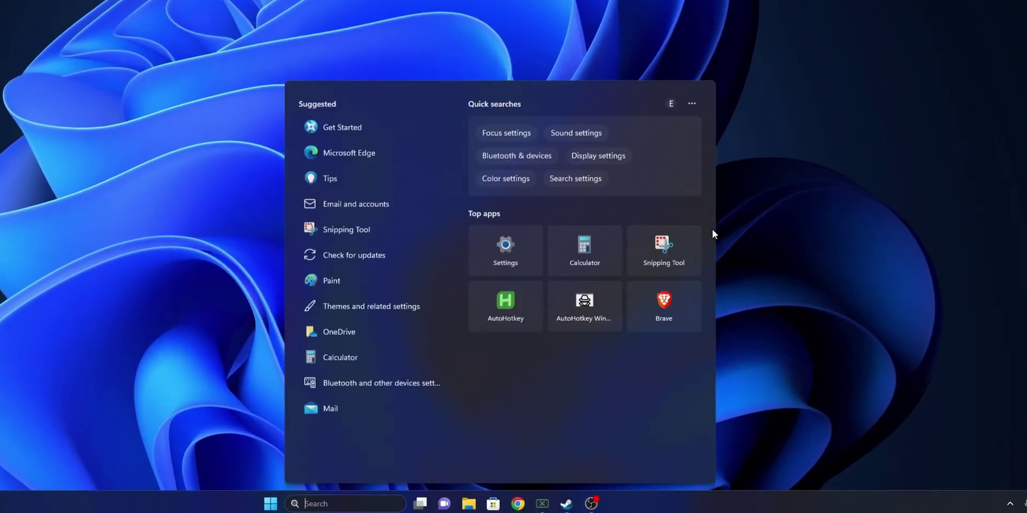
- Open the properties of Windows Defender Firewall with Advanced Security and set the Domain Profile's firewall state to Off
type("fire")
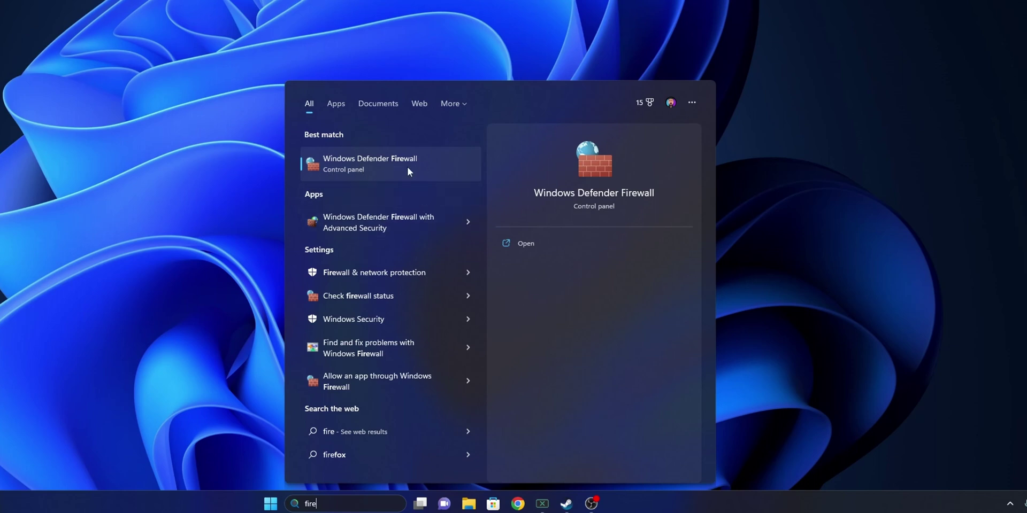
left_click(363, 223)
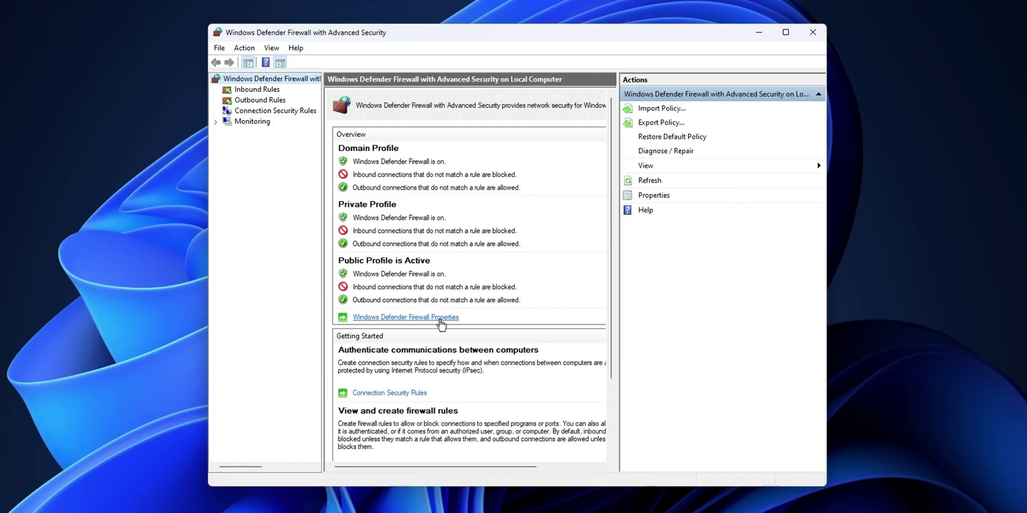
left_click(433, 318)
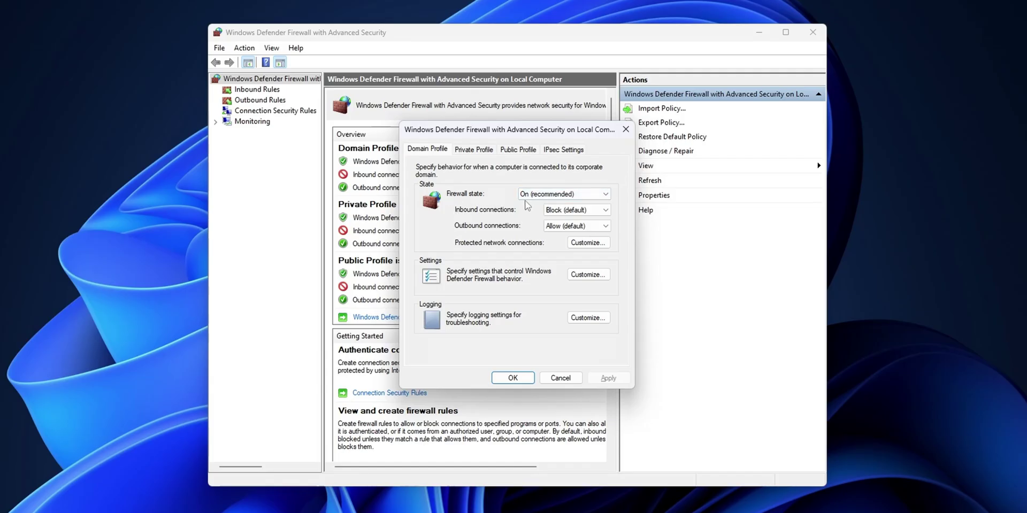
left_click(605, 196)
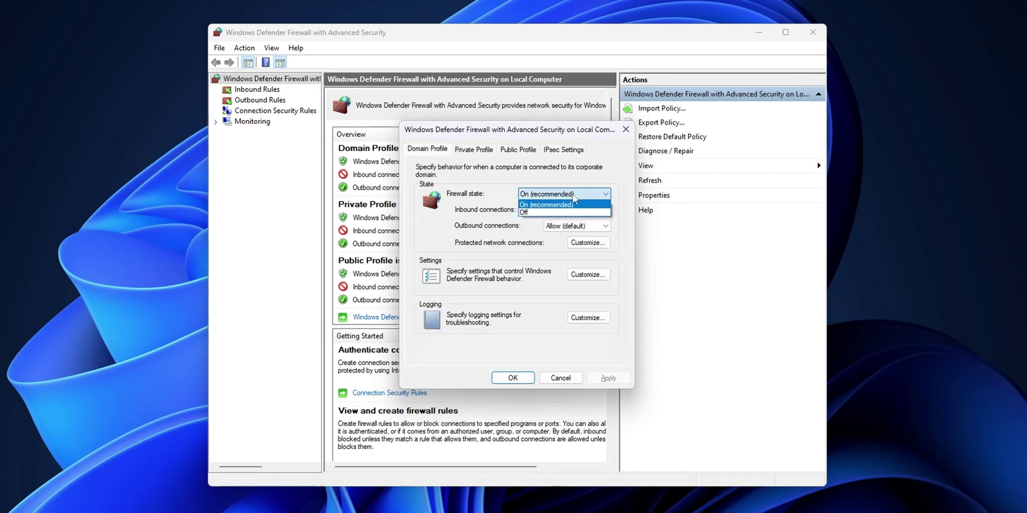
left_click(523, 214)
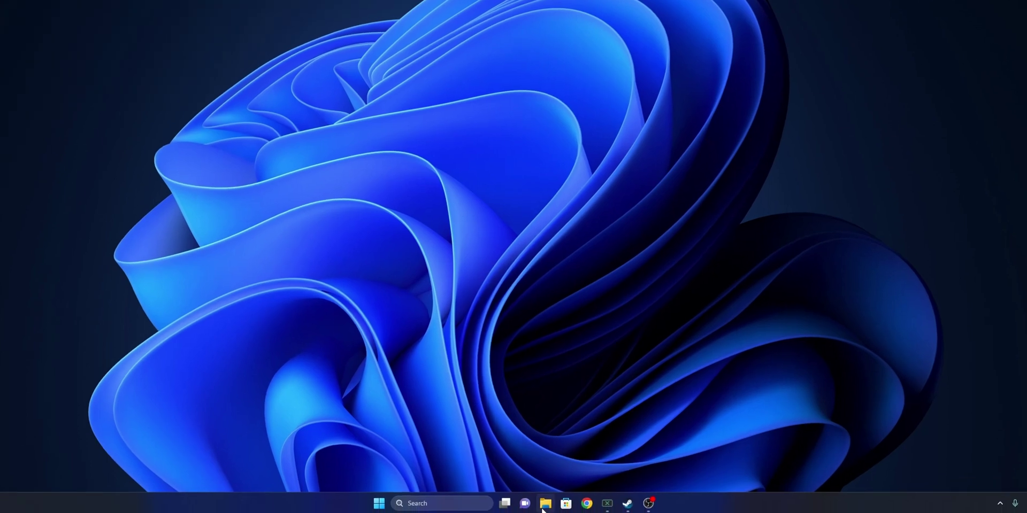
- Switch to File Explorer and return to the Steam installation folder under Program Files (x86) on drive D:
left_click(544, 504)
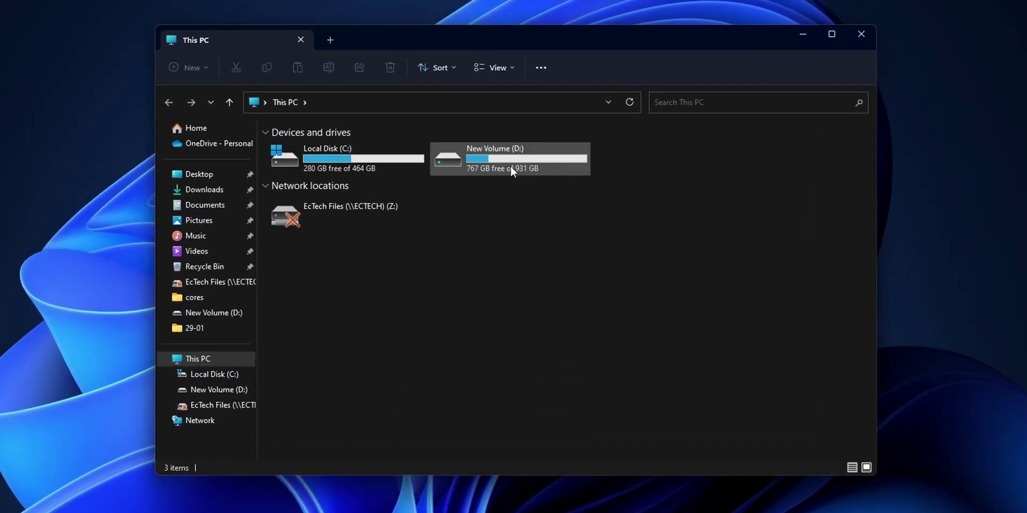
double_click(510, 166)
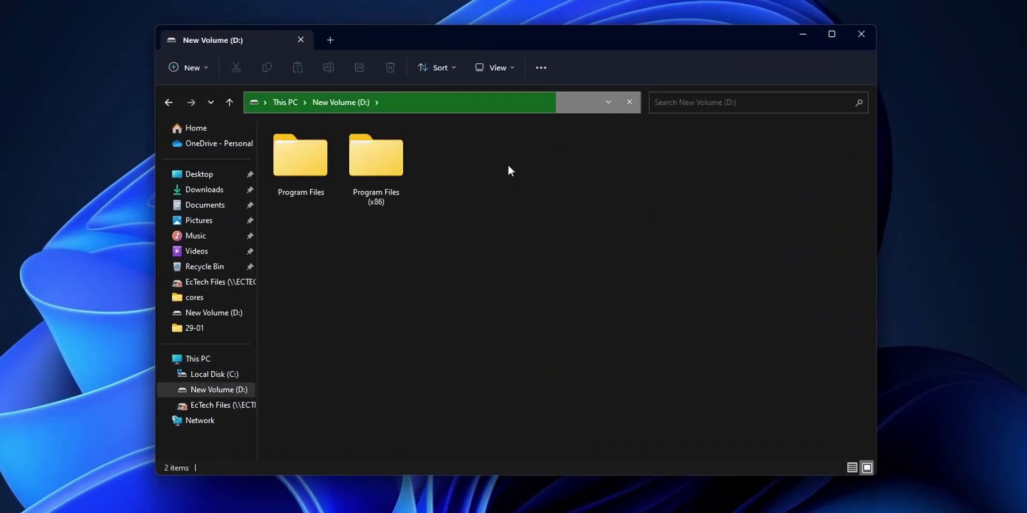
double_click(369, 166)
double_click(282, 145)
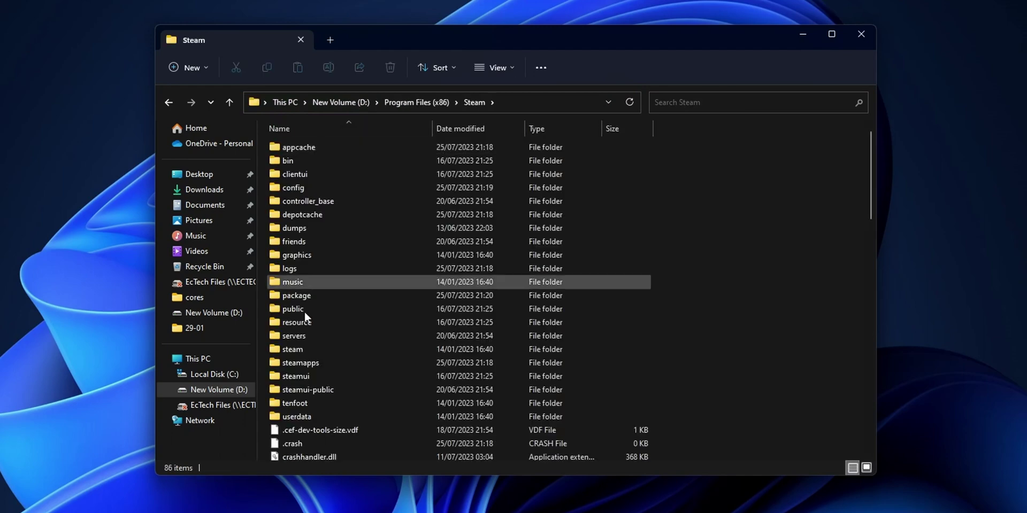
- Select every file and folder in the Steam directory except steamapps and bring up the actions for the selection
left_click(296, 153)
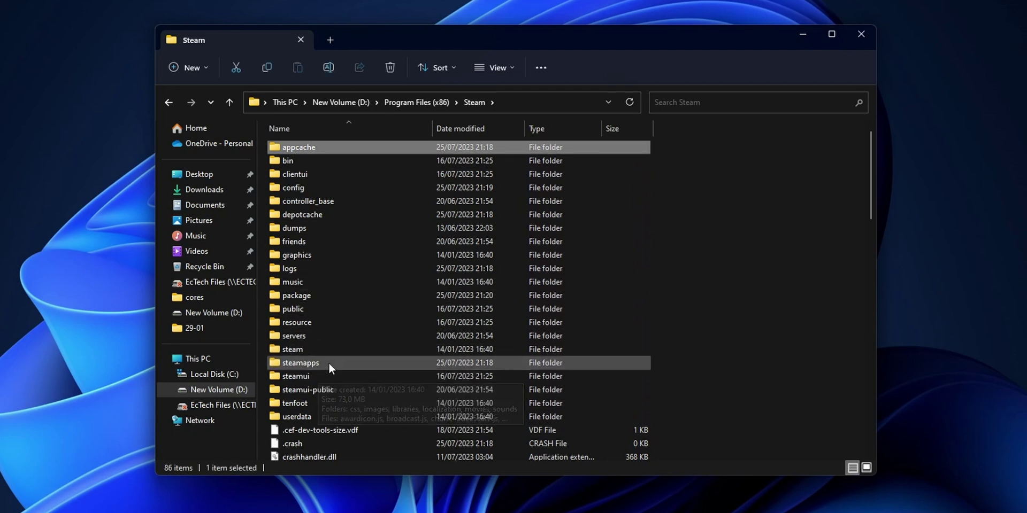
scroll(330, 416, "down", 20)
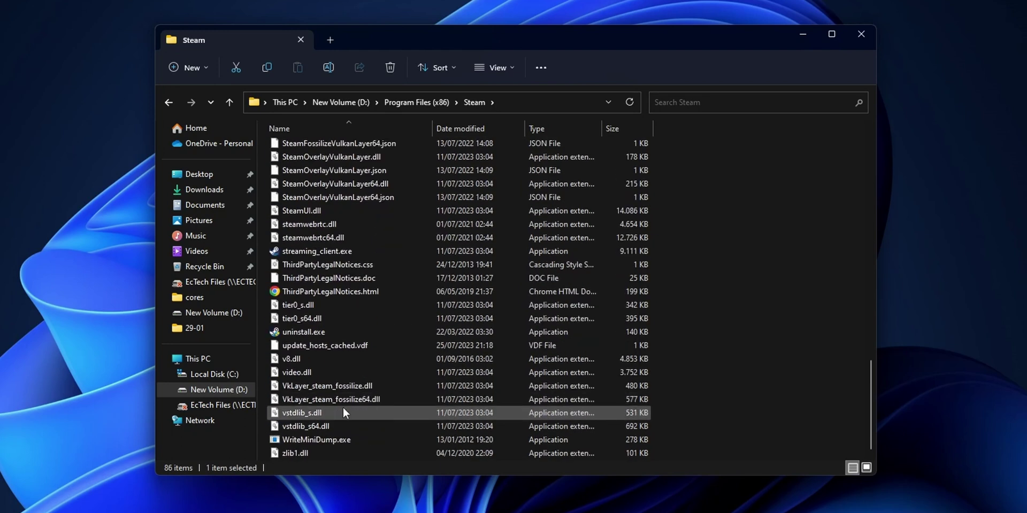
left_click(300, 453, "shift")
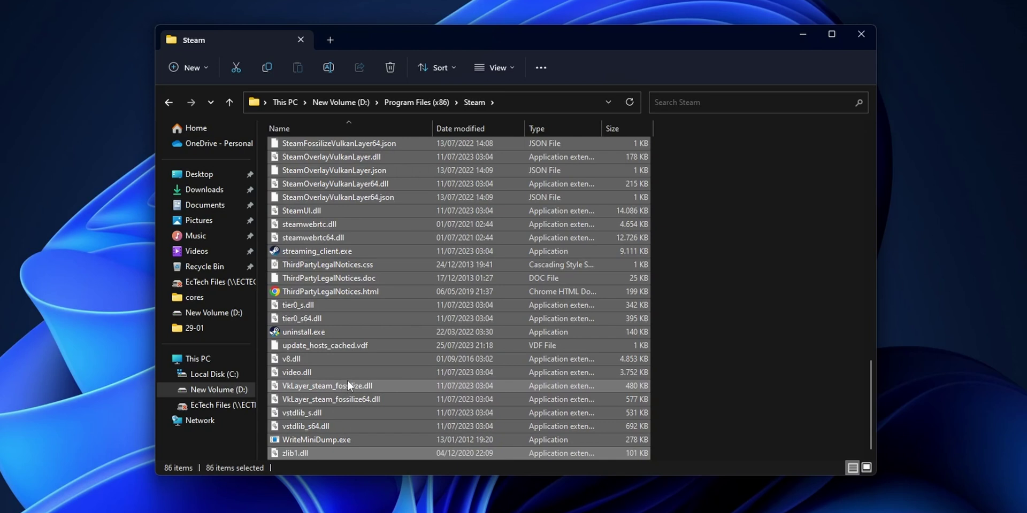
scroll(350, 374, "up", 10)
scroll(352, 368, "up", 10)
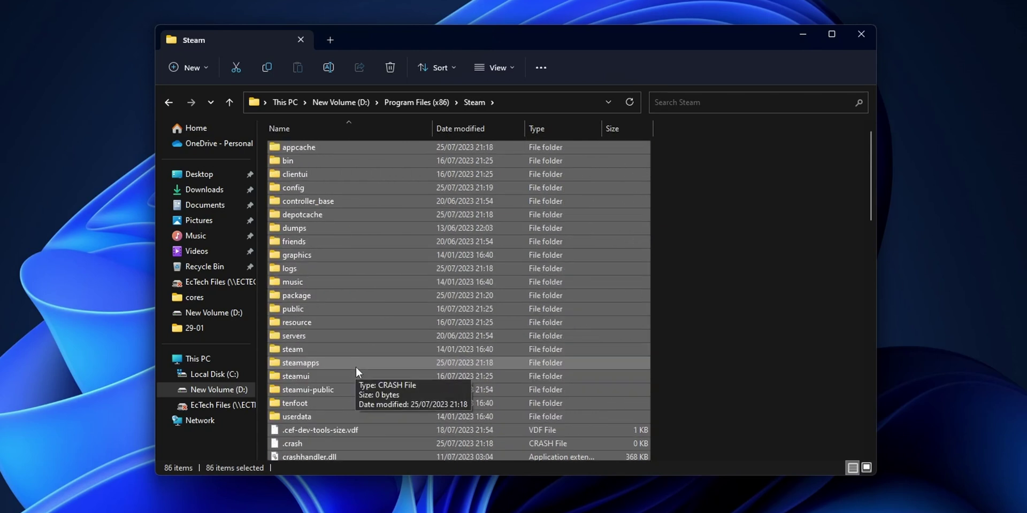
left_click(320, 361, "ctrl")
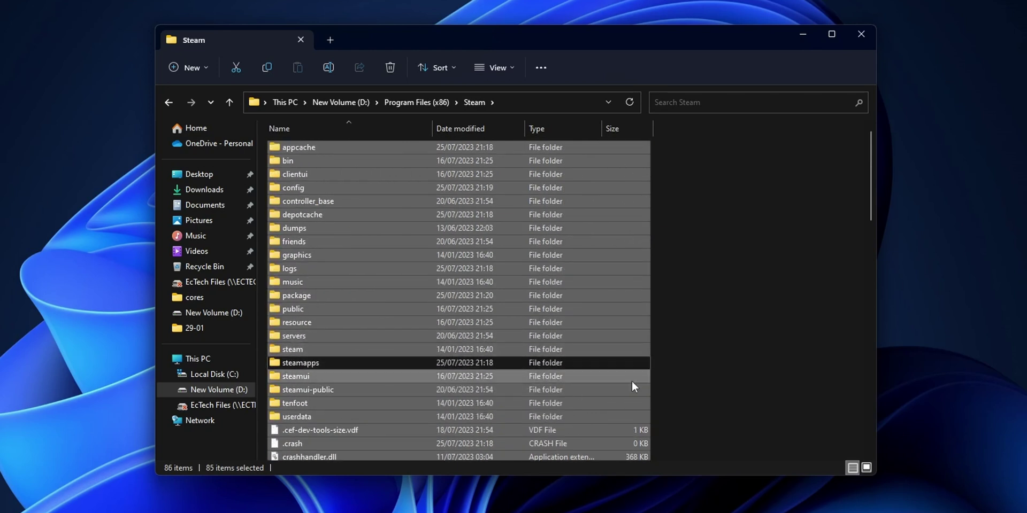
right_click(315, 145)
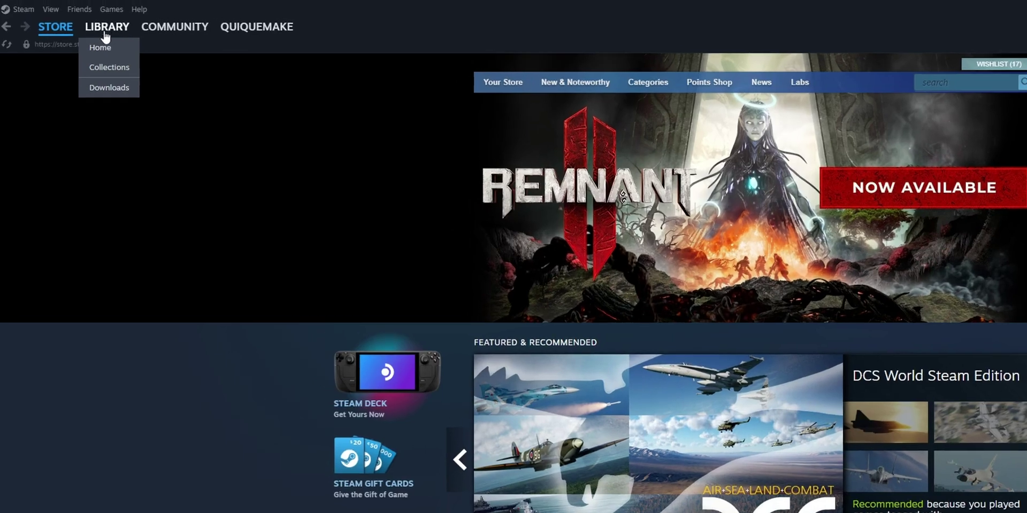
- In the Steam library, open the properties of ELDEN RING and verify the integrity of its installed game files
left_click(101, 48)
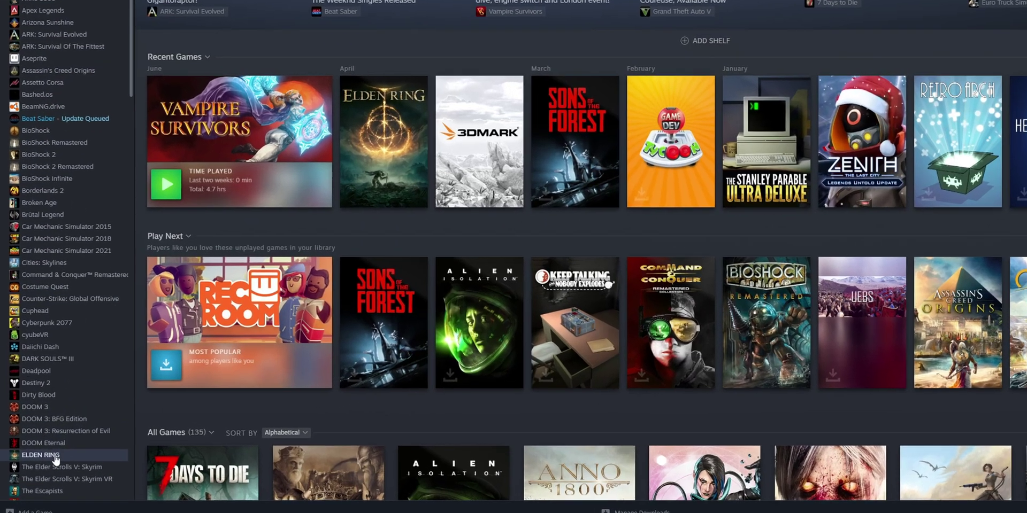
right_click(46, 471)
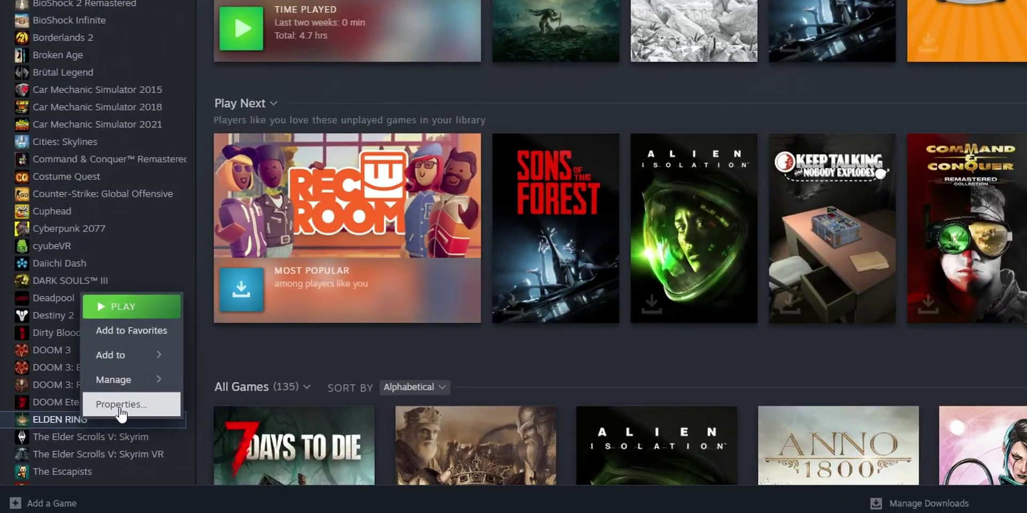
left_click(143, 409)
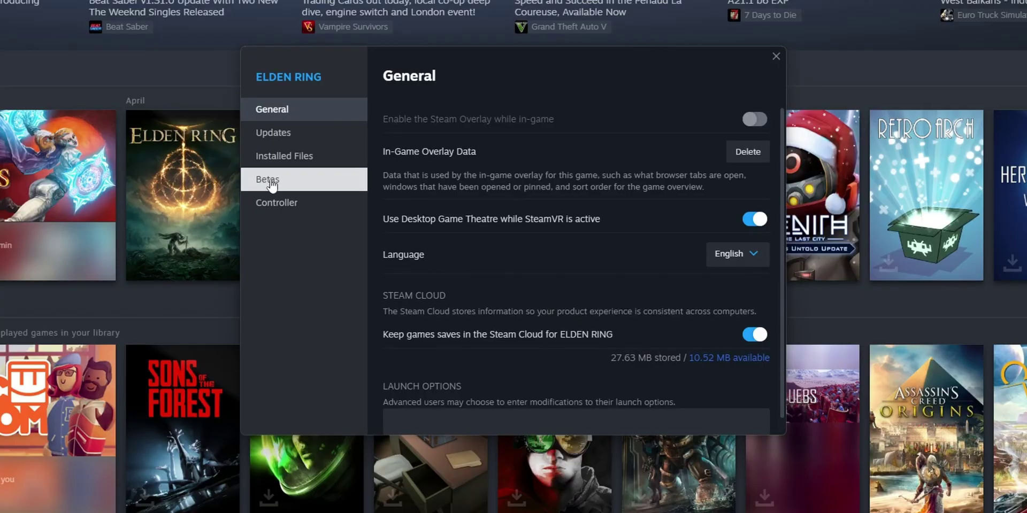
left_click(315, 160)
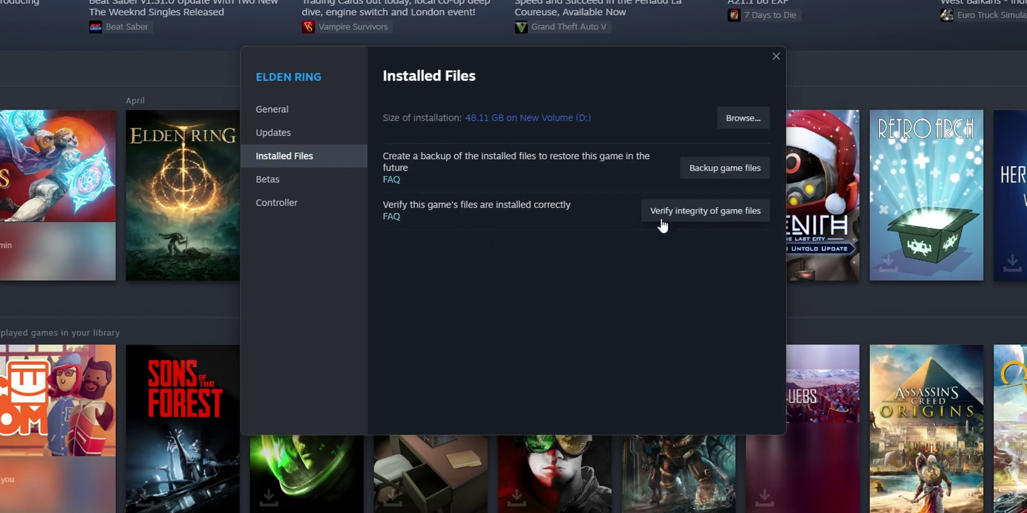
left_click(720, 212)
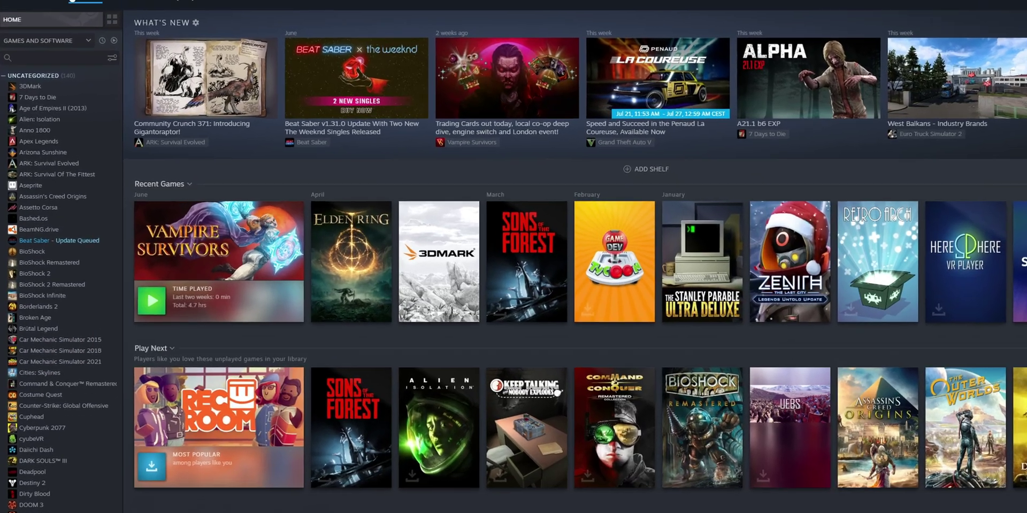
- Open Steam's download settings from the library's Downloads page, bring up the Clear Download Cache confirmation and cancel it
mouse_move(94, 7)
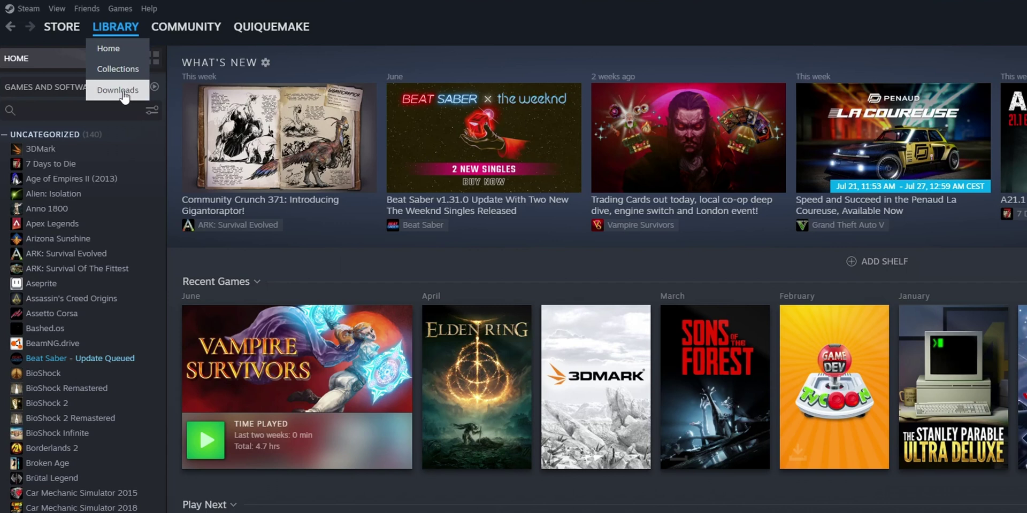
left_click(123, 94)
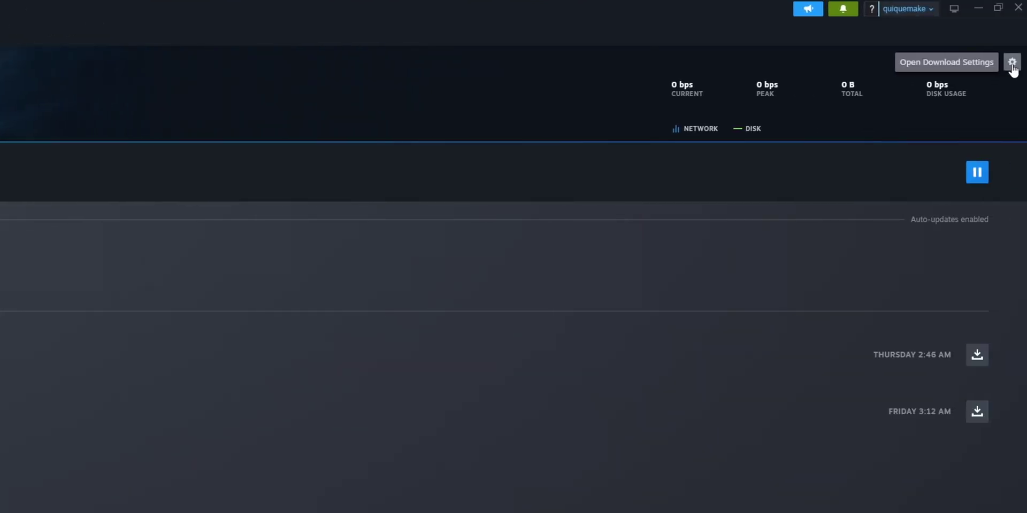
left_click(1012, 63)
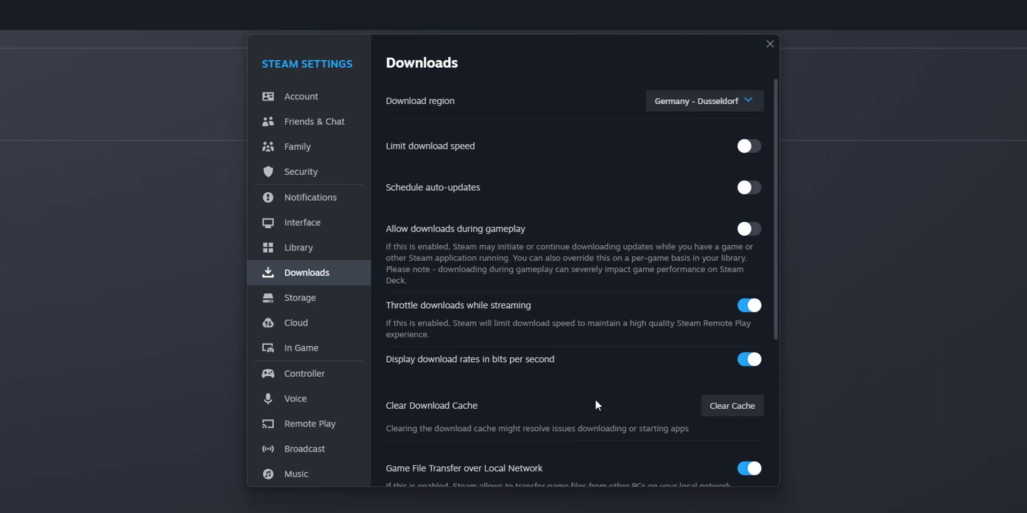
left_click(743, 409)
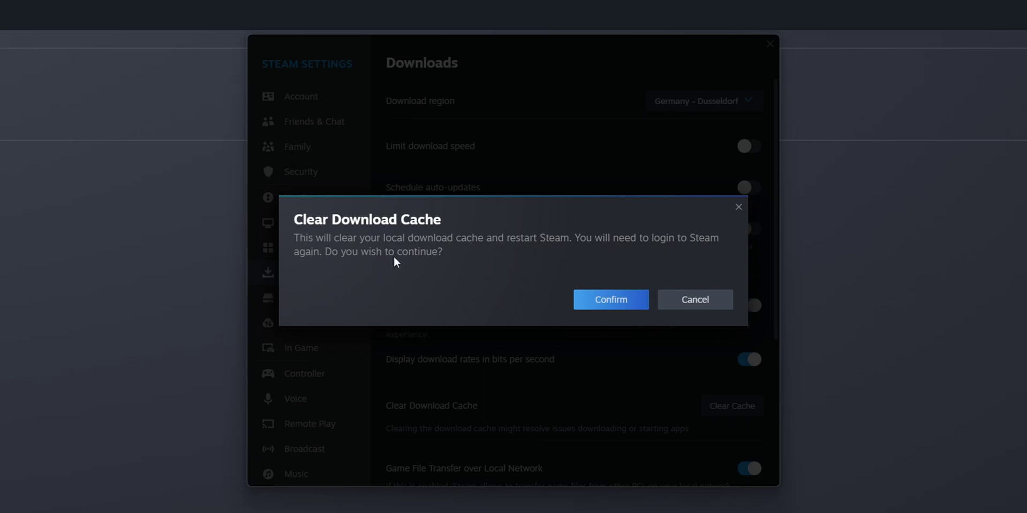
left_click(694, 301)
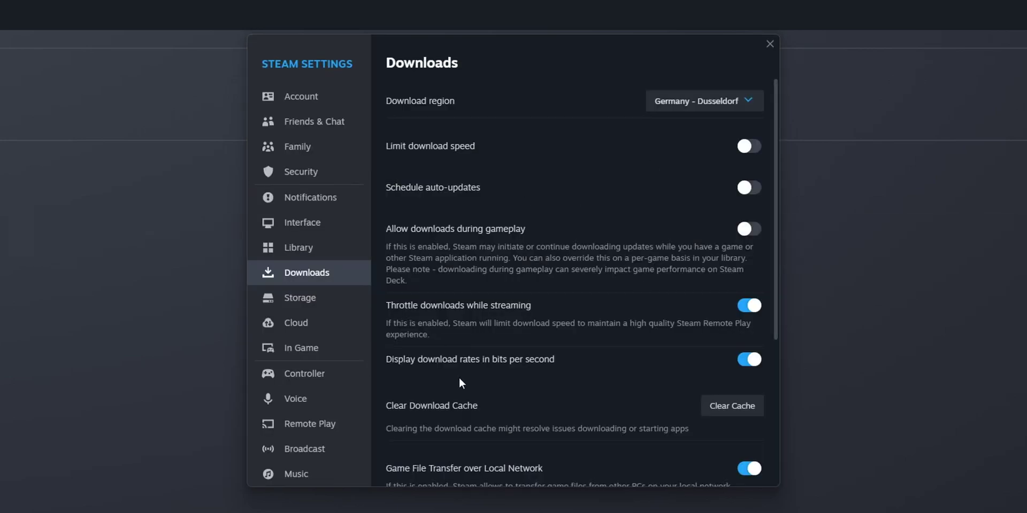
- Go to the Storage settings and bring up the folder actions, including Repair Folder, for the Steam library on drive D:
left_click(283, 302)
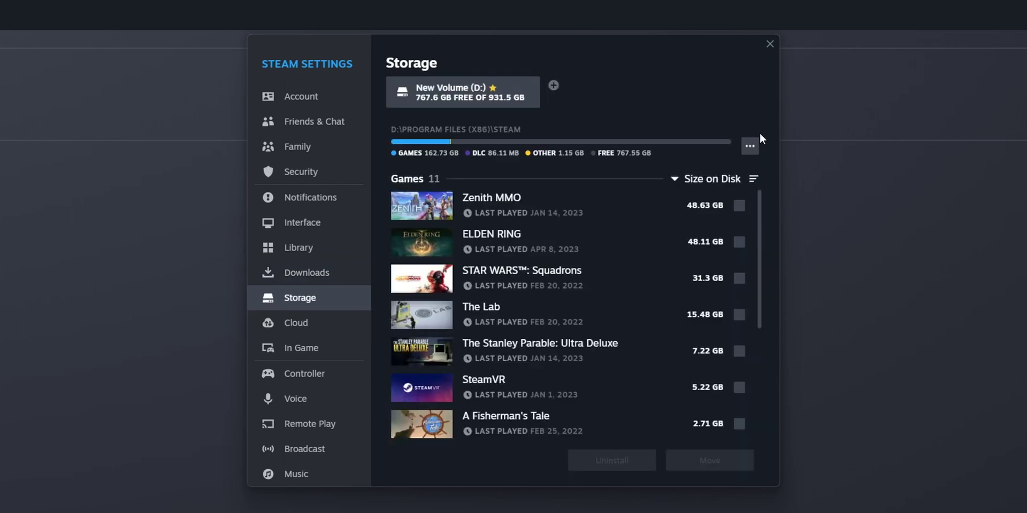
left_click(749, 152)
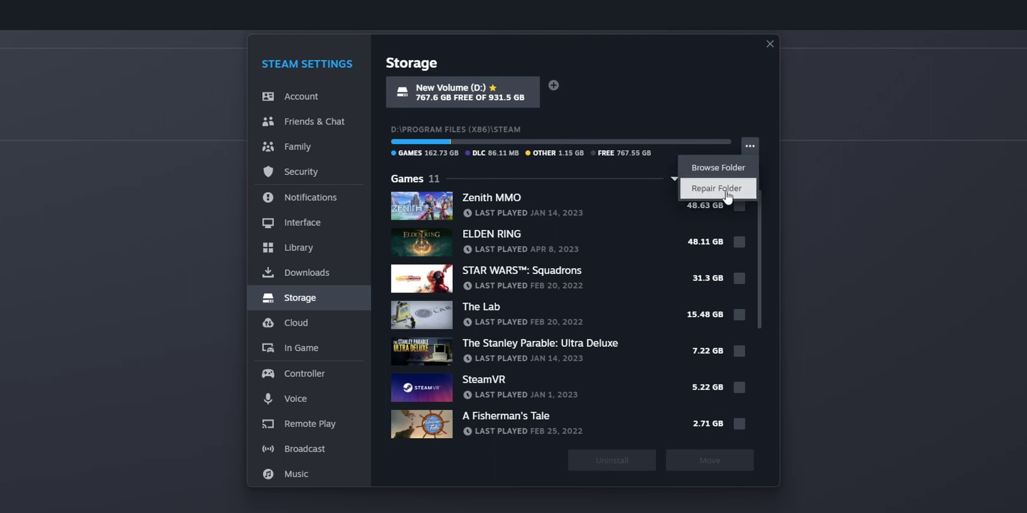